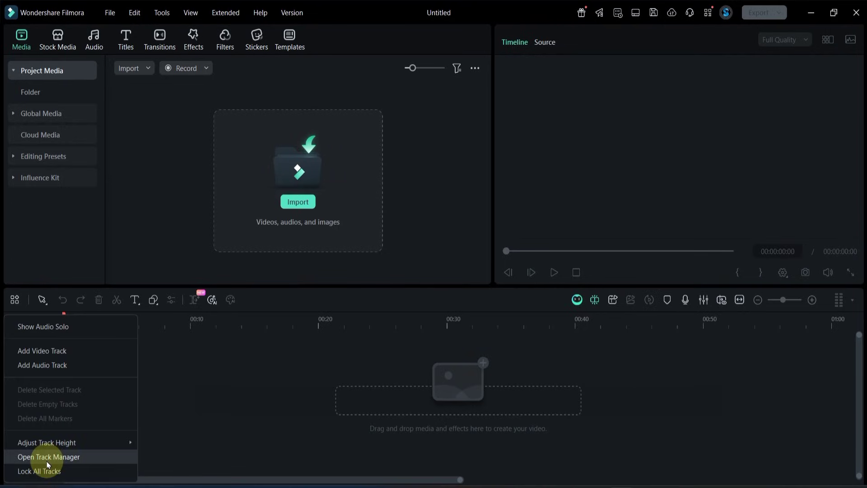
# - Set the Track Manager to add 99 video and 99 audio tracks, both placed above Track 1
pyautogui.click(100, 459)
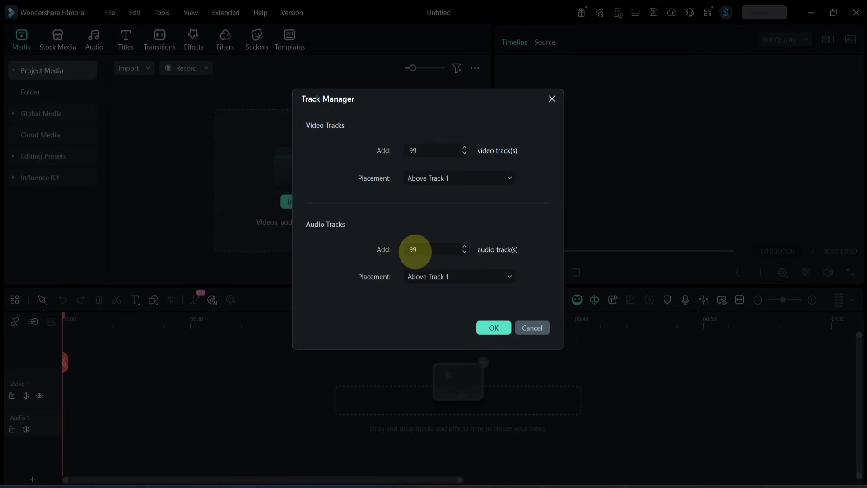
pyautogui.click(420, 278)
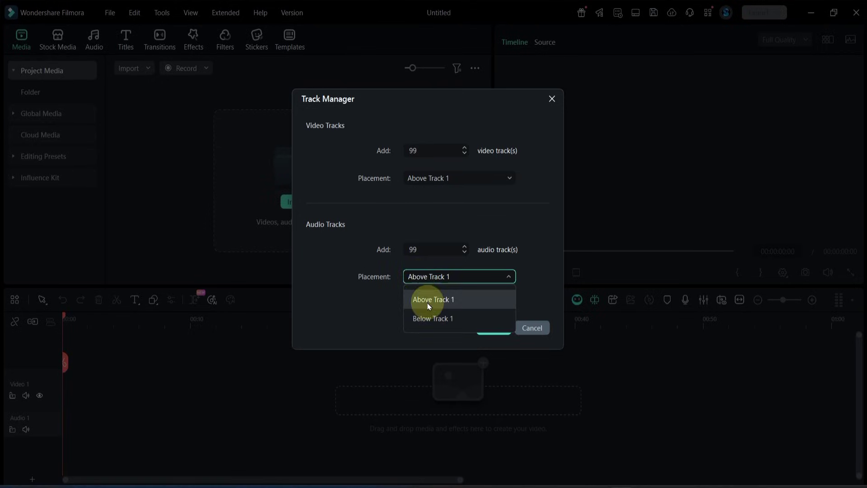
pyautogui.click(432, 277)
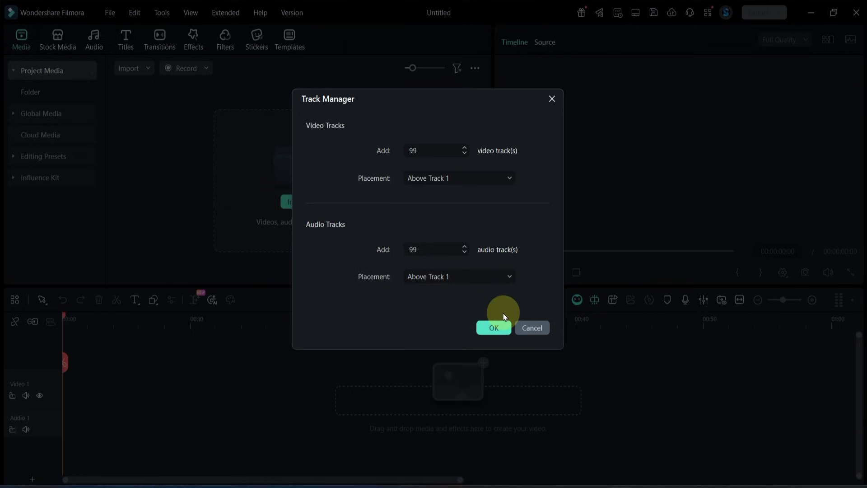
# - Confirm adding the 99 video and audio tracks and scroll through the expanded track list
pyautogui.click(492, 328)
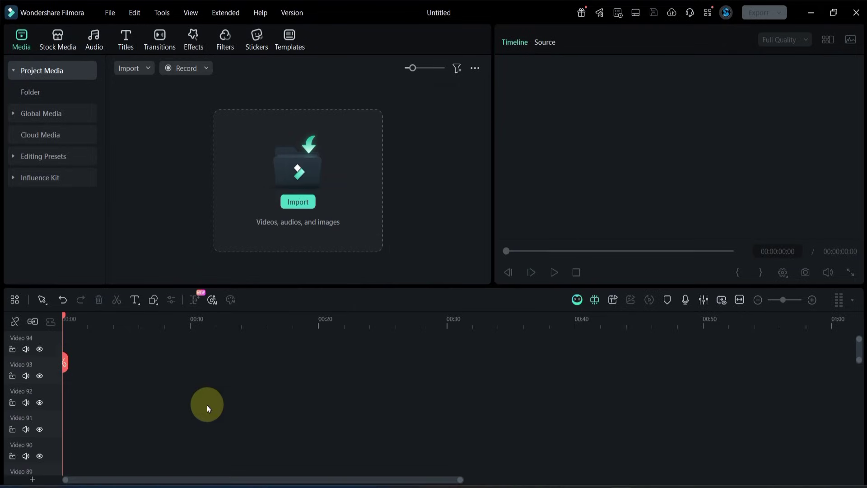
pyautogui.scroll(-10, 36, 442)
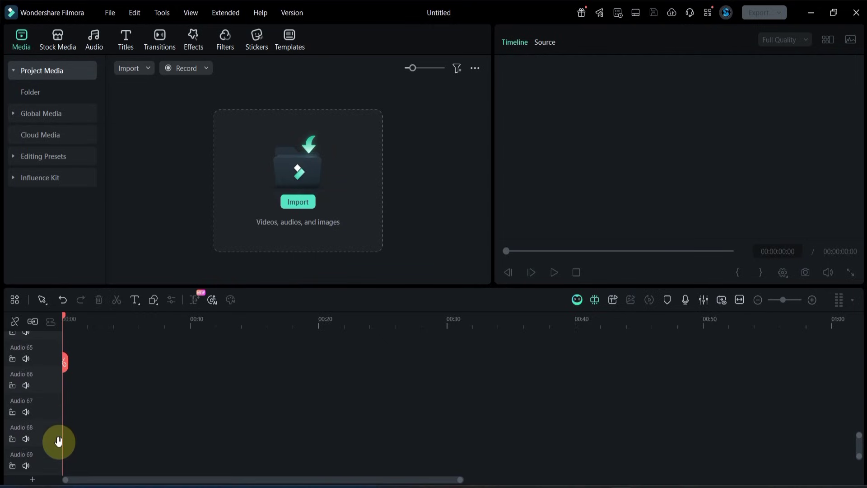
pyautogui.scroll(3, 58, 439)
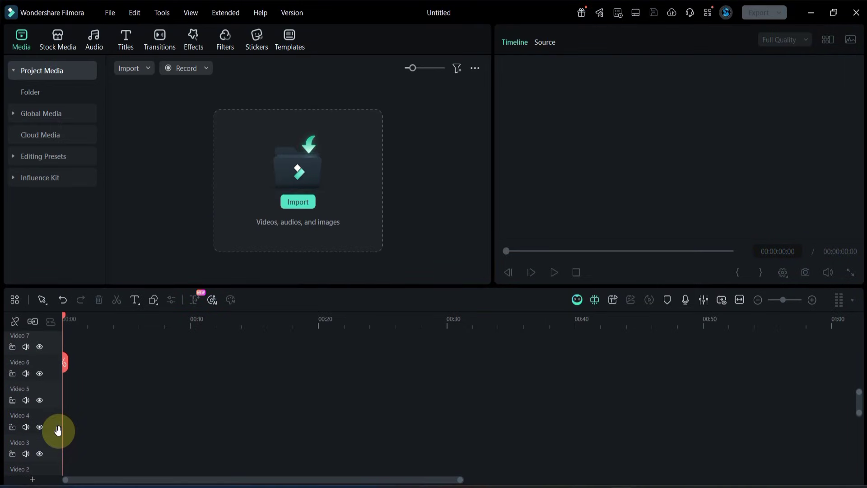
# - Place the portrait stock clip on Video 1 with NUCLEAR and Glow Breath titles stacked above it
pyautogui.click(58, 39)
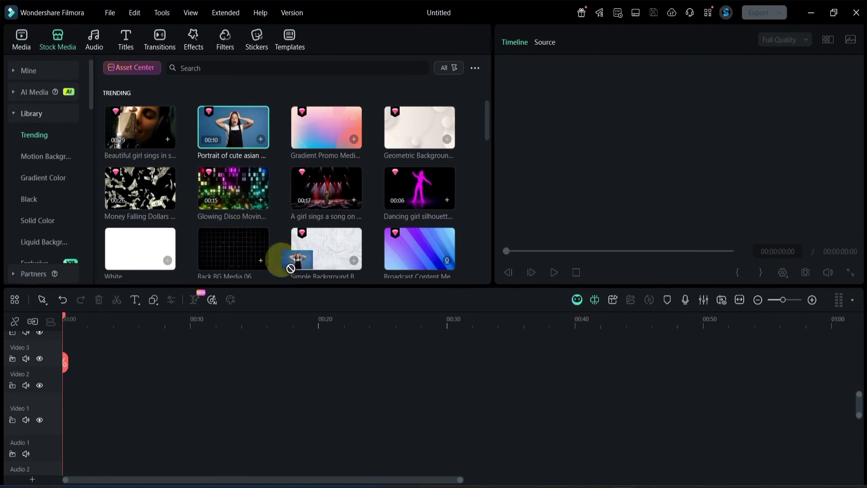
pyautogui.moveTo(291, 268); pyautogui.dragTo(72, 406)
pyautogui.click(125, 39)
pyautogui.moveTo(310, 139); pyautogui.dragTo(106, 373)
pyautogui.moveTo(325, 172); pyautogui.dragTo(113, 350)
# - Add the Tan Tone effect, Colorful Ink overlay and an adjustment layer on separate tracks
pyautogui.click(193, 39)
pyautogui.moveTo(419, 187); pyautogui.dragTo(110, 413)
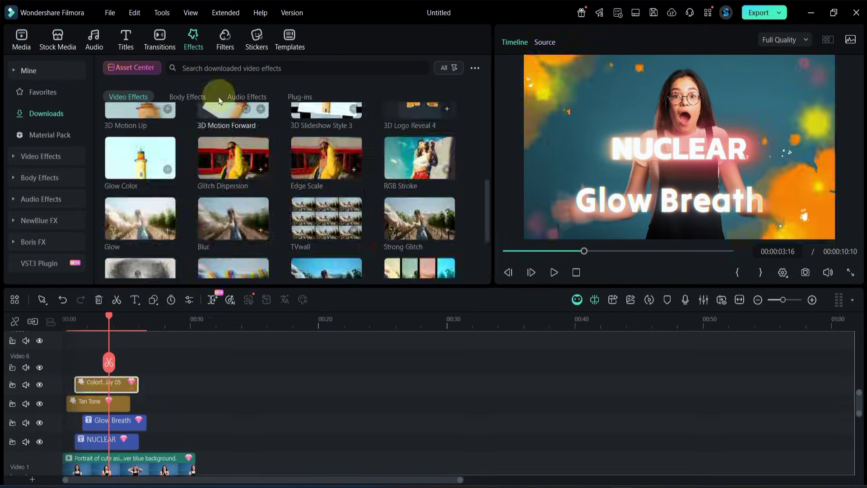
pyautogui.click(160, 39)
pyautogui.click(21, 39)
pyautogui.click(44, 134)
pyautogui.click(47, 156)
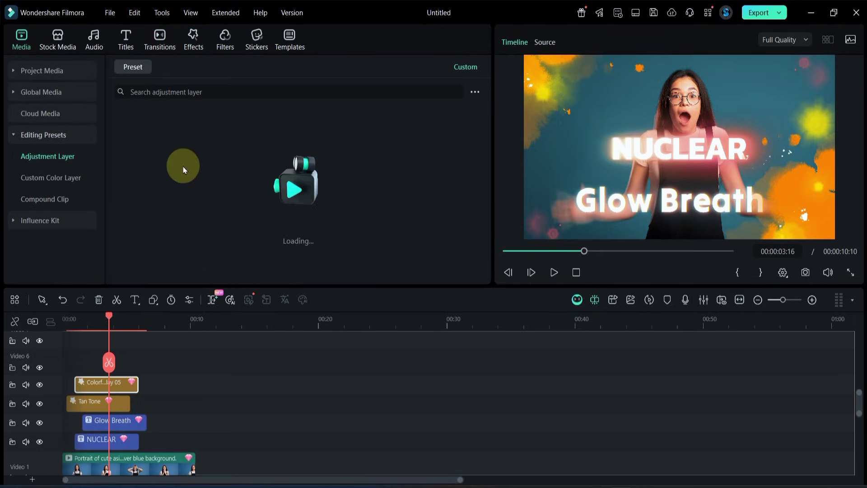
pyautogui.moveTo(184, 170); pyautogui.dragTo(69, 357)
pyautogui.click(159, 38)
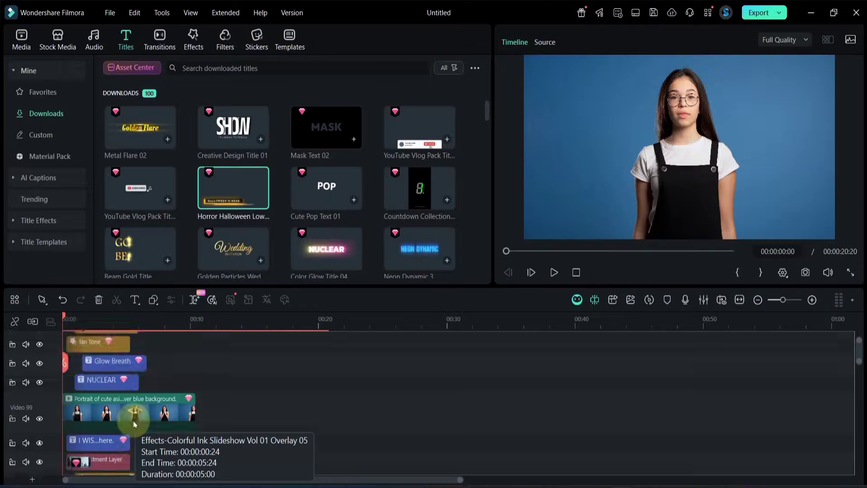
# - Scroll down the timeline to bring the stacked clips into view
pyautogui.scroll(-15, 134, 422)
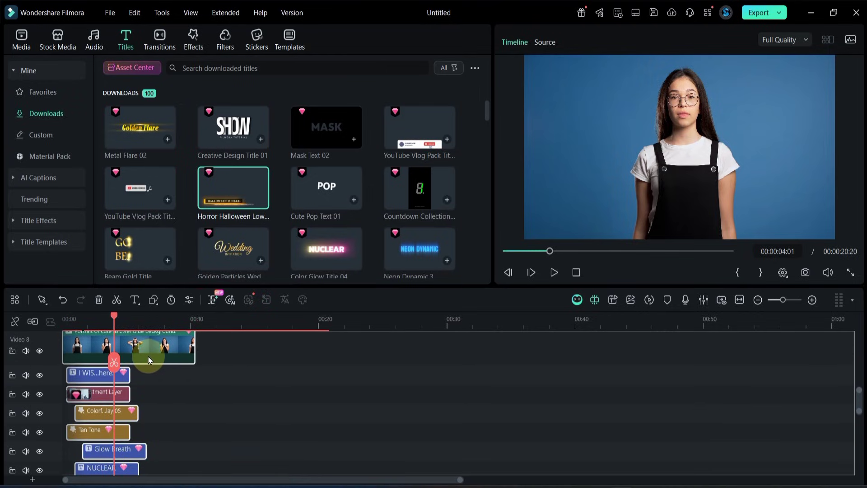
# - Merge the selected clips into Compound Clip 1 at 16:9 1920x1080 and open its timeline tab
pyautogui.rightClick(138, 349)
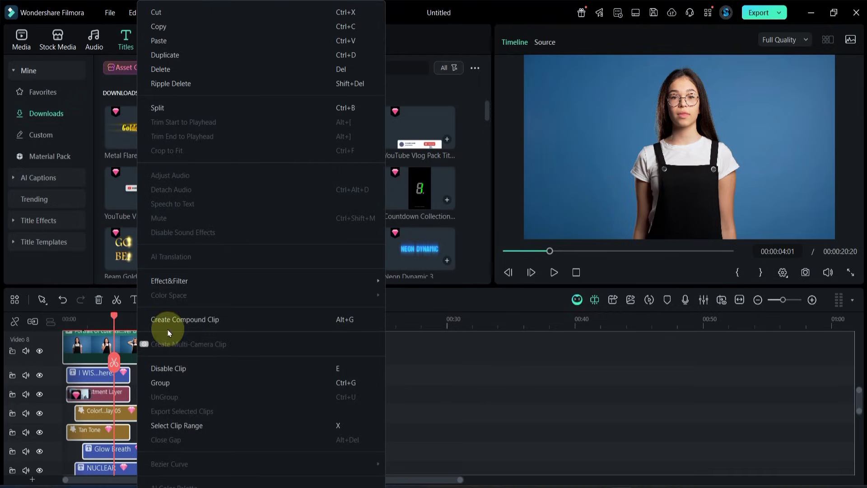
pyautogui.click(181, 319)
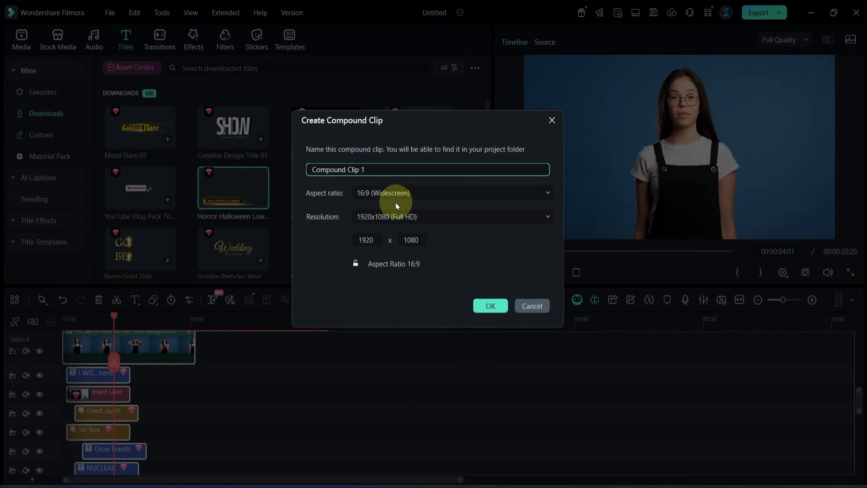
pyautogui.click(489, 304)
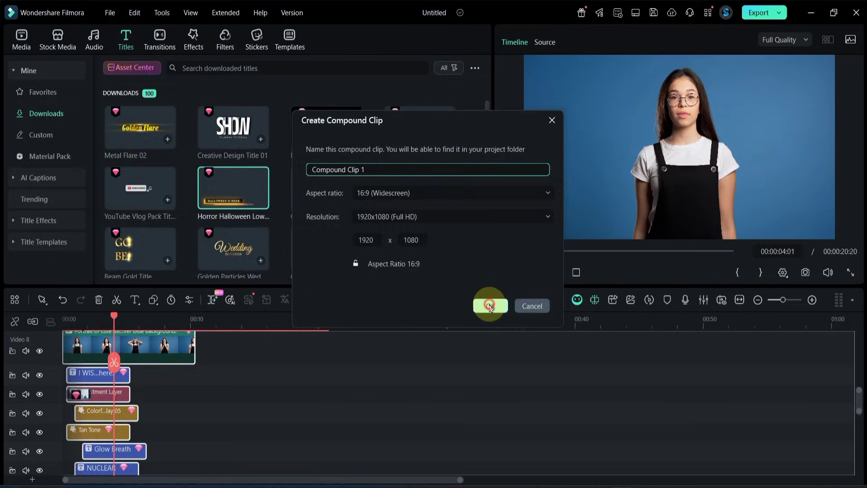
pyautogui.click(113, 319)
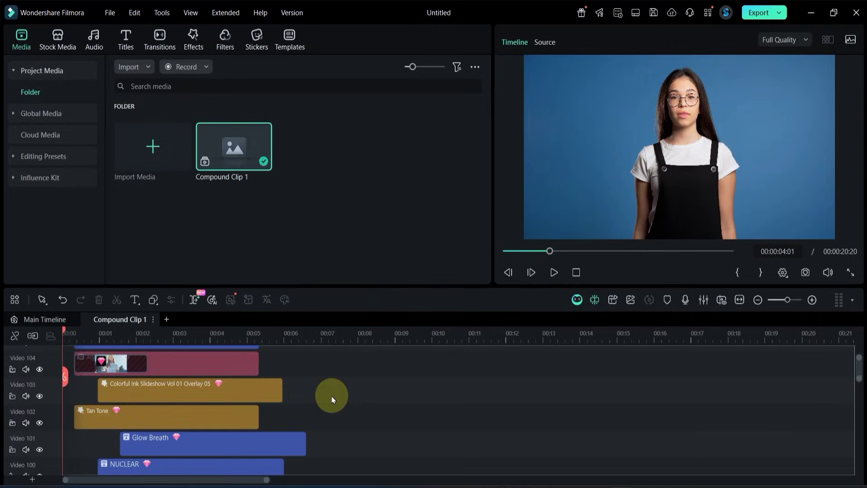
# - Go back to the main timeline, select Compound Clip 1 on Video 1, and scroll the tracks
pyautogui.scroll(3, 332, 400)
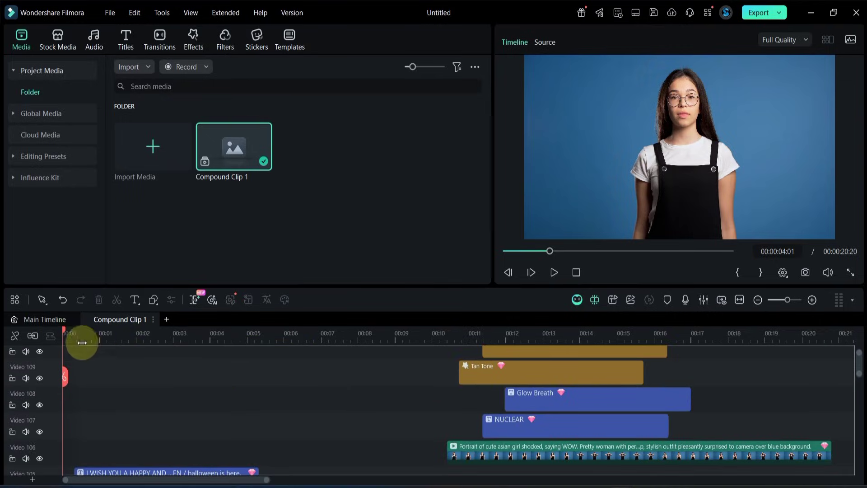
pyautogui.click(46, 321)
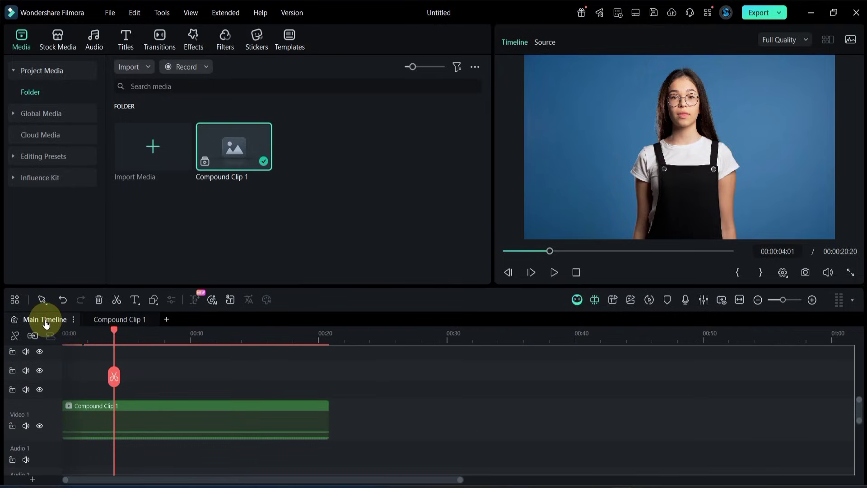
pyautogui.click(112, 418)
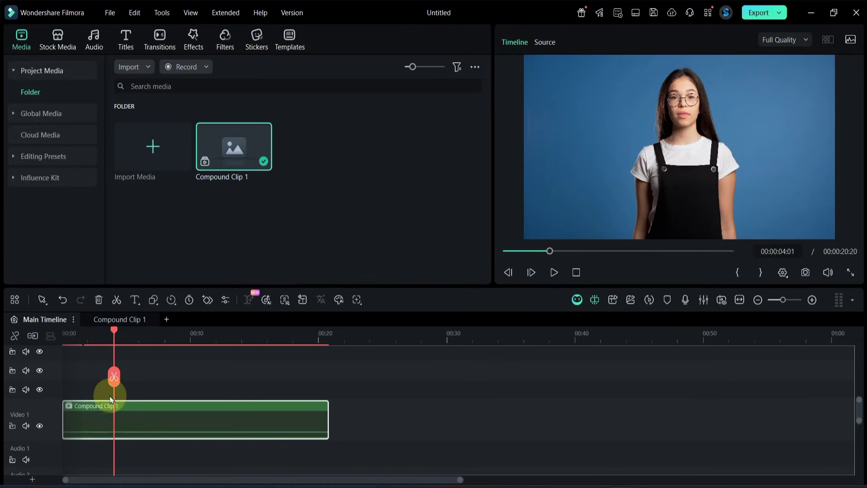
pyautogui.scroll(3, 160, 396)
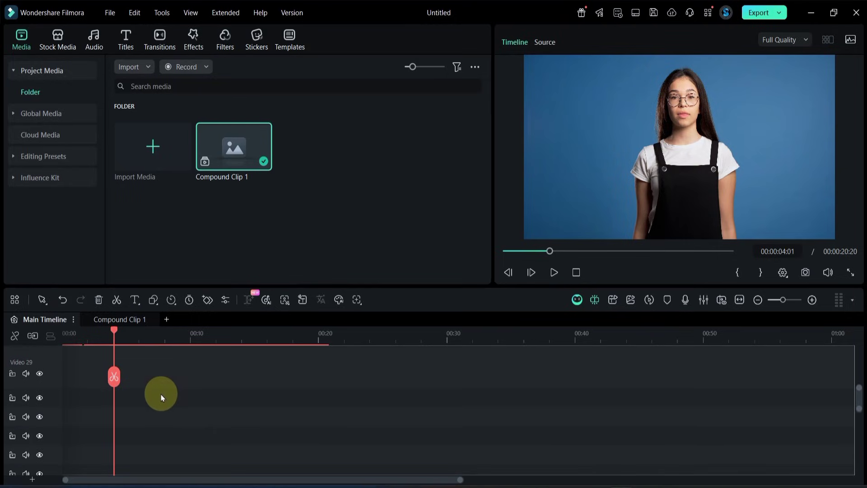
pyautogui.scroll(-4, 161, 398)
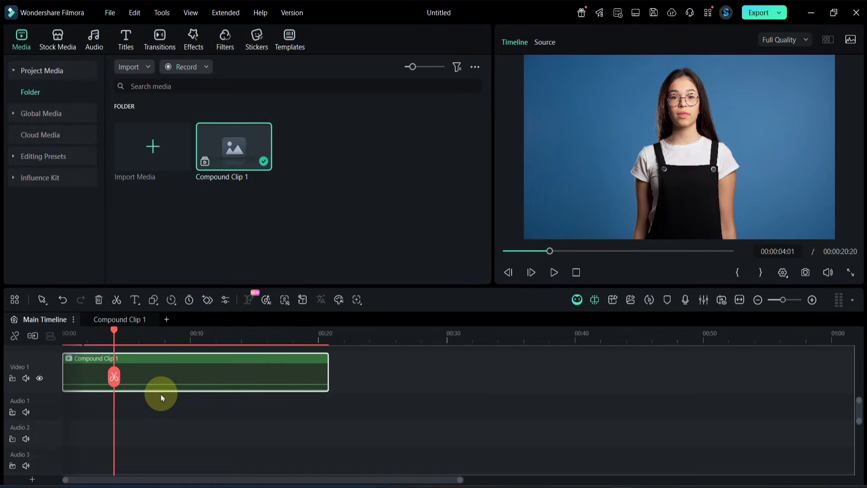
pyautogui.scroll(-3, 161, 398)
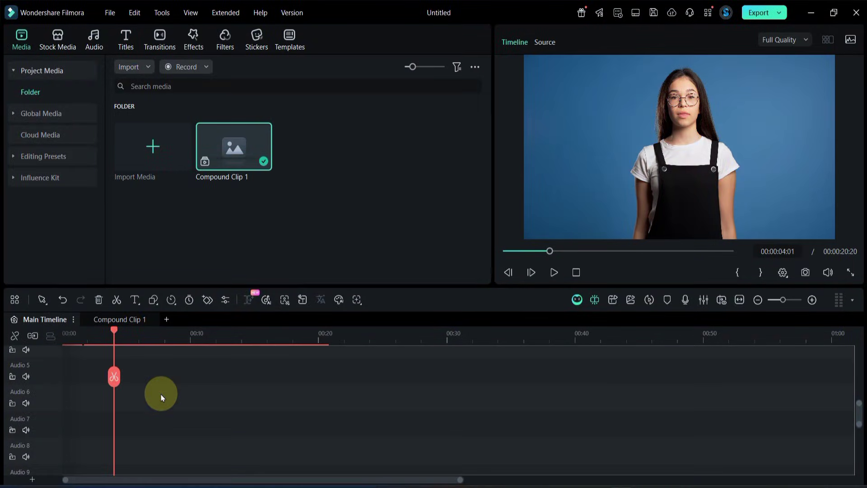
# - Delete all empty tracks, then move the playhead and briefly play and pause the preview
pyautogui.click(38, 482)
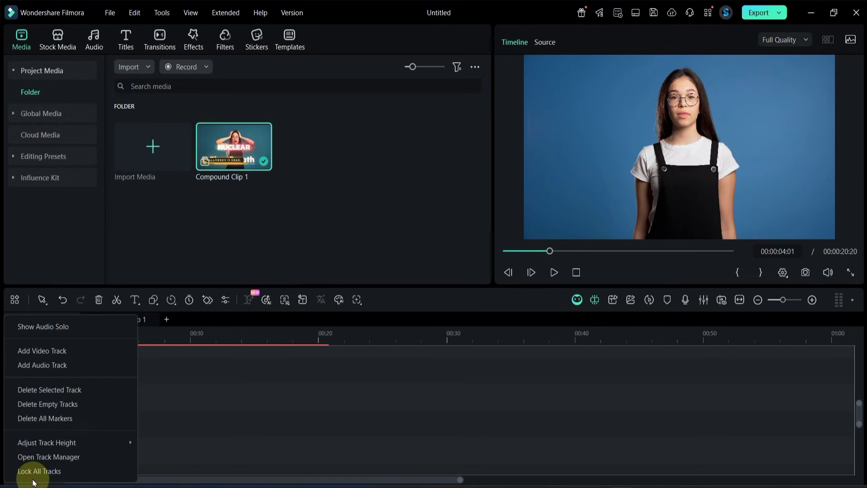
pyautogui.click(60, 409)
pyautogui.moveTo(58, 324); pyautogui.dragTo(62, 364)
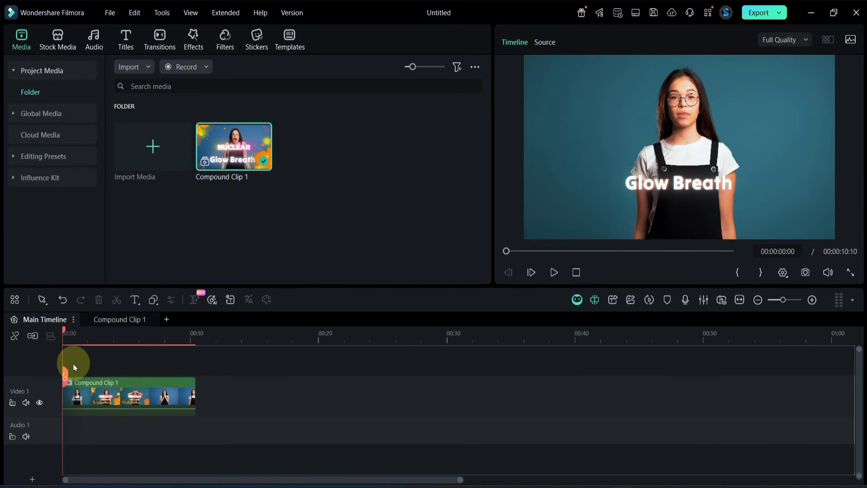
pyautogui.press('space')
pyautogui.click(125, 406)
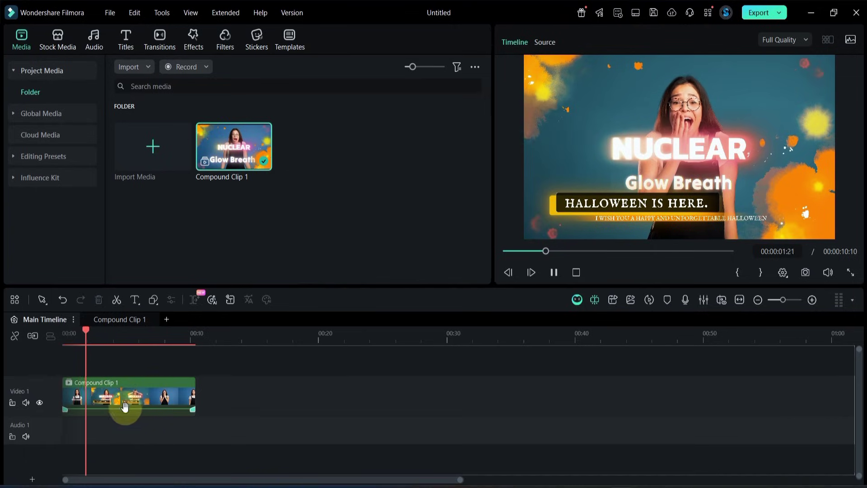
pyautogui.click(42, 475)
# - Use the Track Manager to add 99 video and 98 audio tracks above Track 1
pyautogui.rightClick(35, 480)
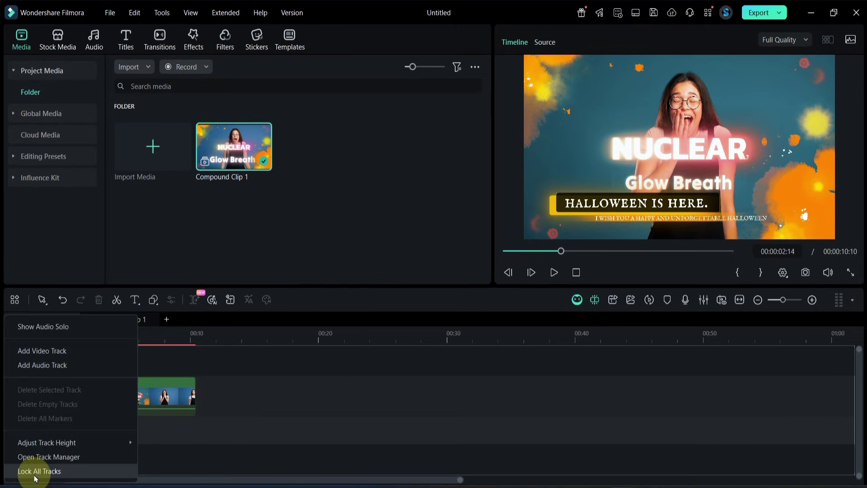
pyautogui.click(91, 455)
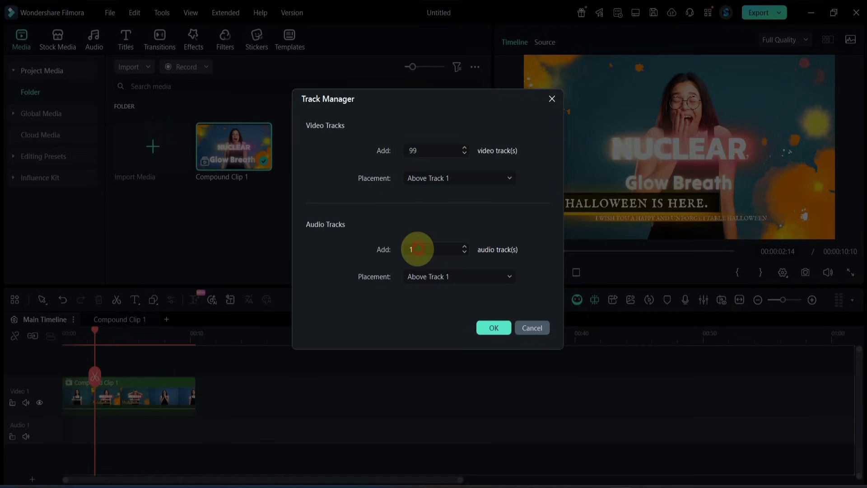
pyautogui.click(488, 327)
pyautogui.scroll(-3, 40, 434)
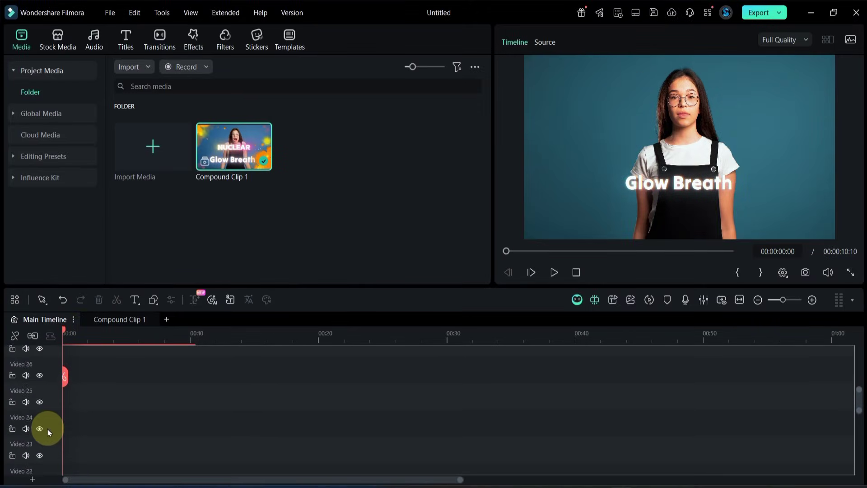
pyautogui.scroll(-20, 49, 432)
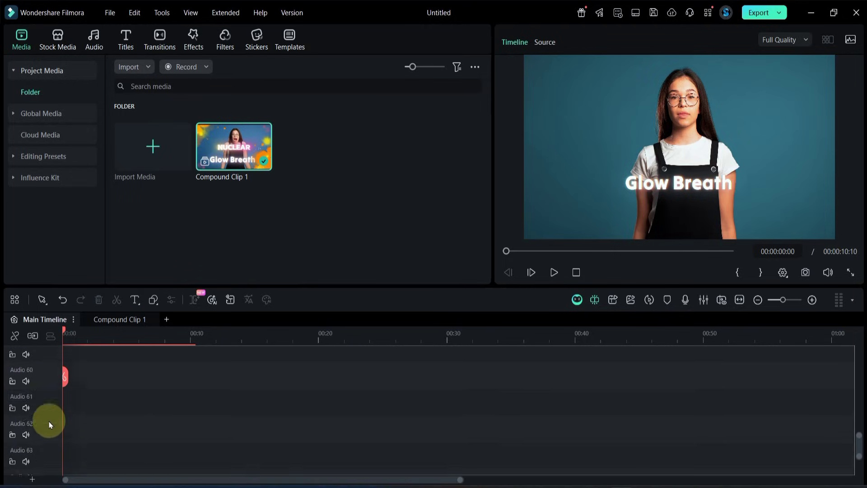
pyautogui.scroll(15, 49, 418)
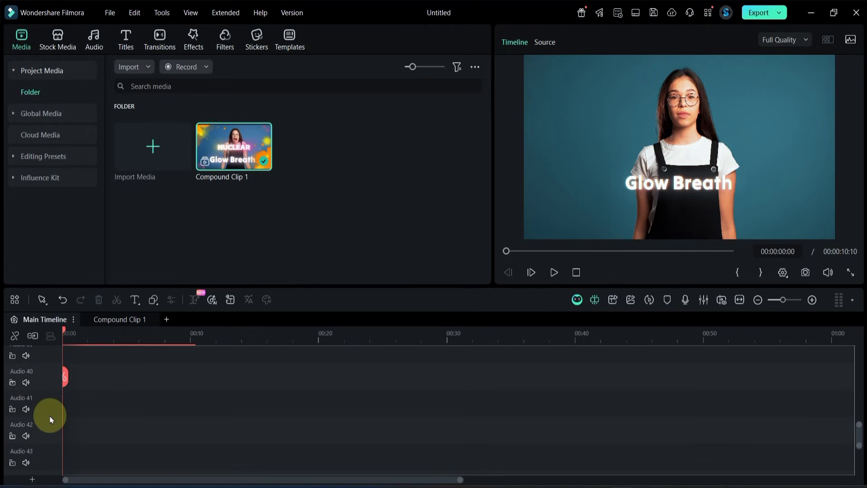
pyautogui.scroll(20, 51, 419)
pyautogui.scroll(-3, 54, 415)
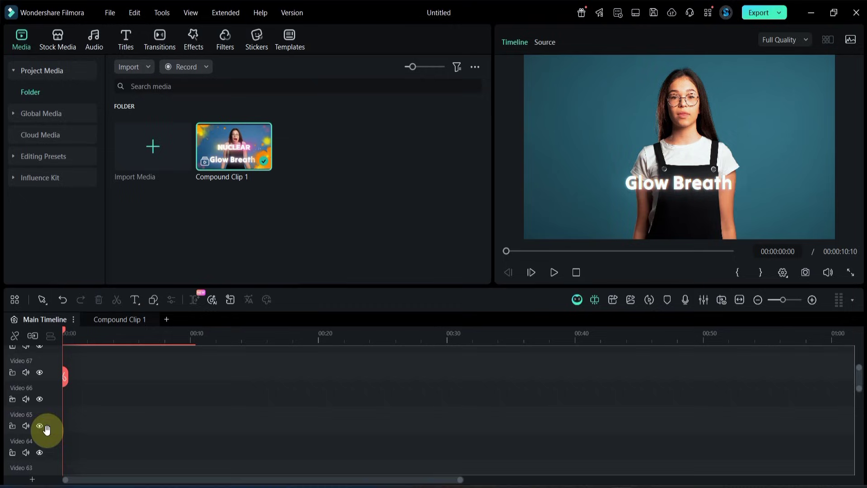
pyautogui.scroll(-5, 48, 426)
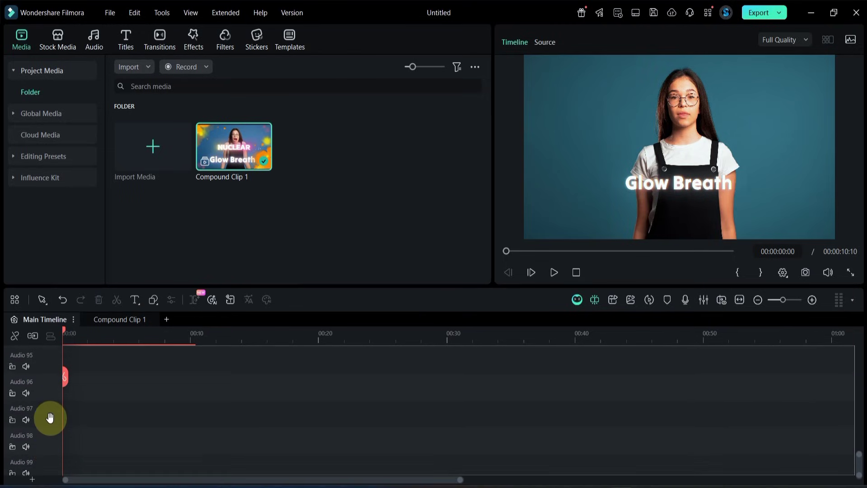
pyautogui.scroll(5, 49, 417)
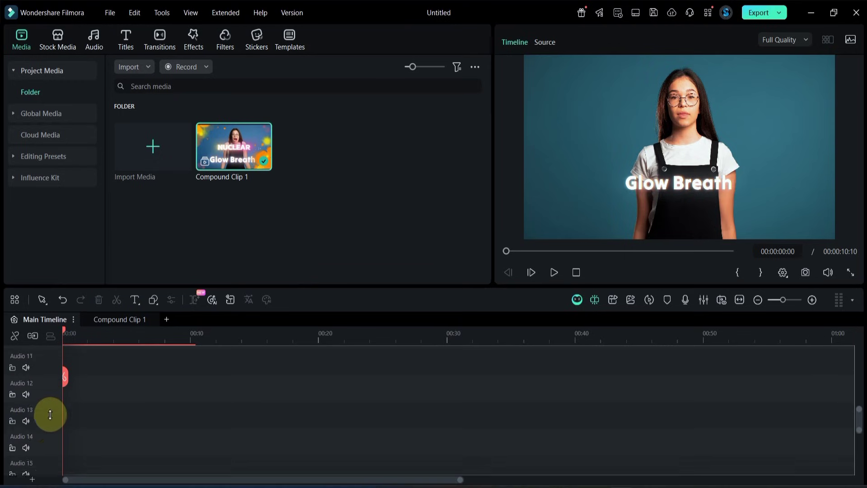
pyautogui.scroll(-3, 52, 416)
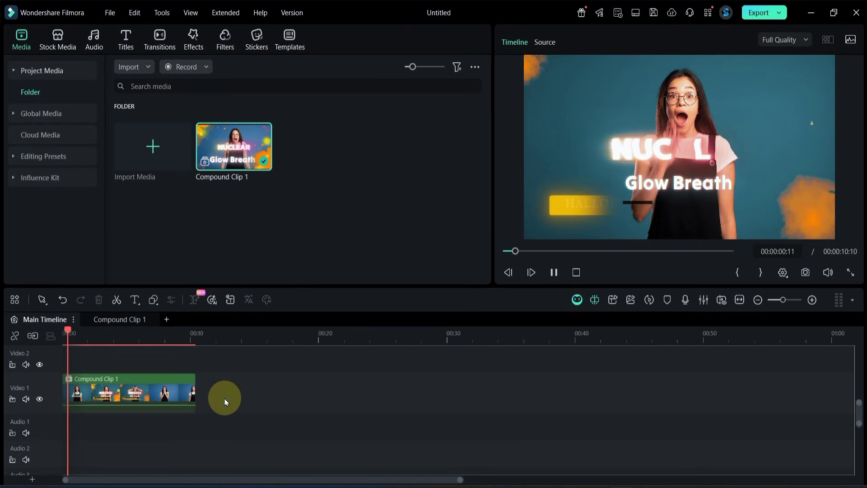